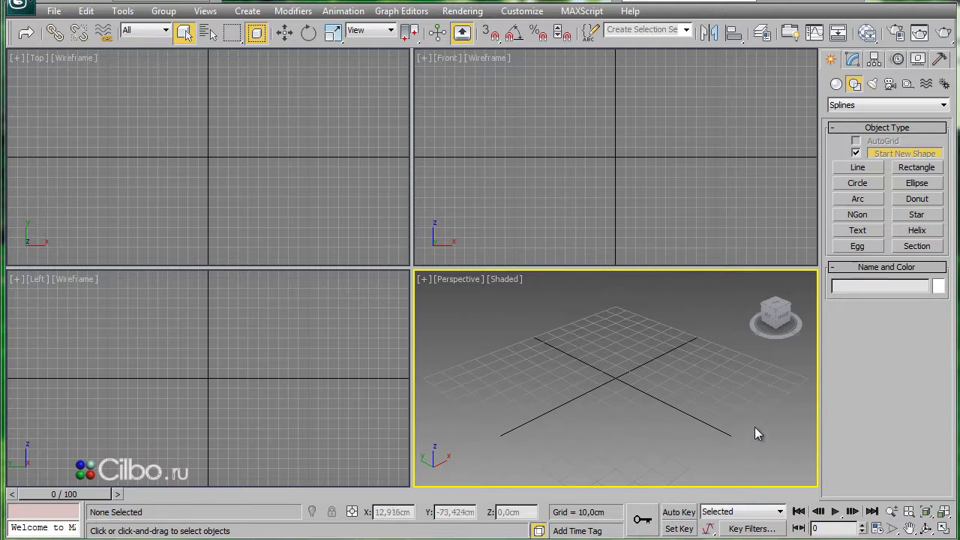
Draw the large Rectangle001 spline in the Top view, then maximize the Front view near its edge.
{"action": "left_click", "coordinate": [915, 168]}
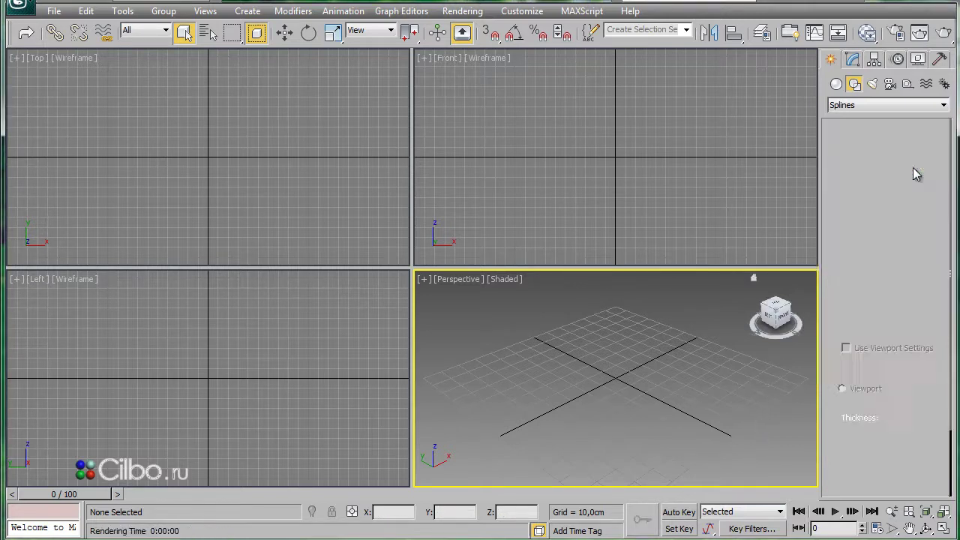
{"action": "left_click_drag", "start_coordinate": [72, 106], "coordinate": [319, 219]}
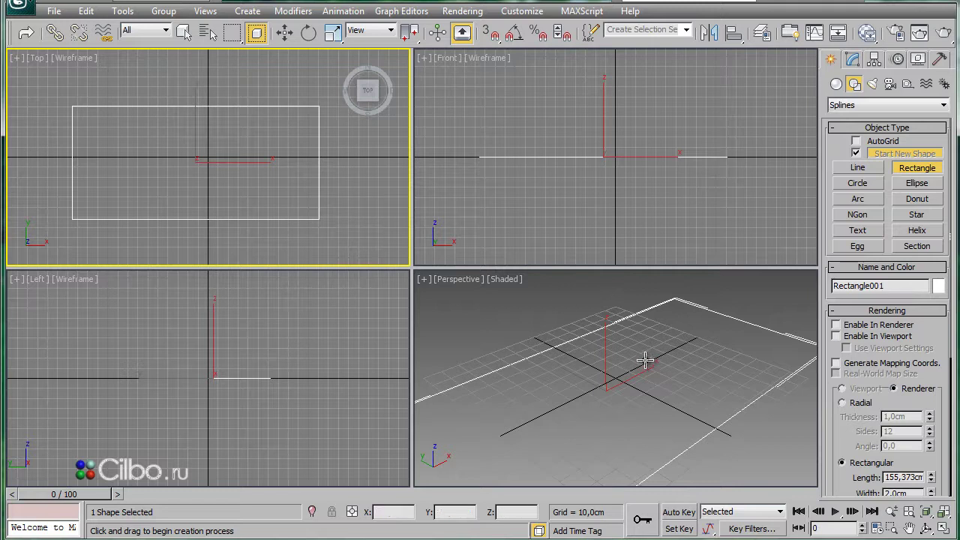
{"action": "right_click", "coordinate": [649, 206]}
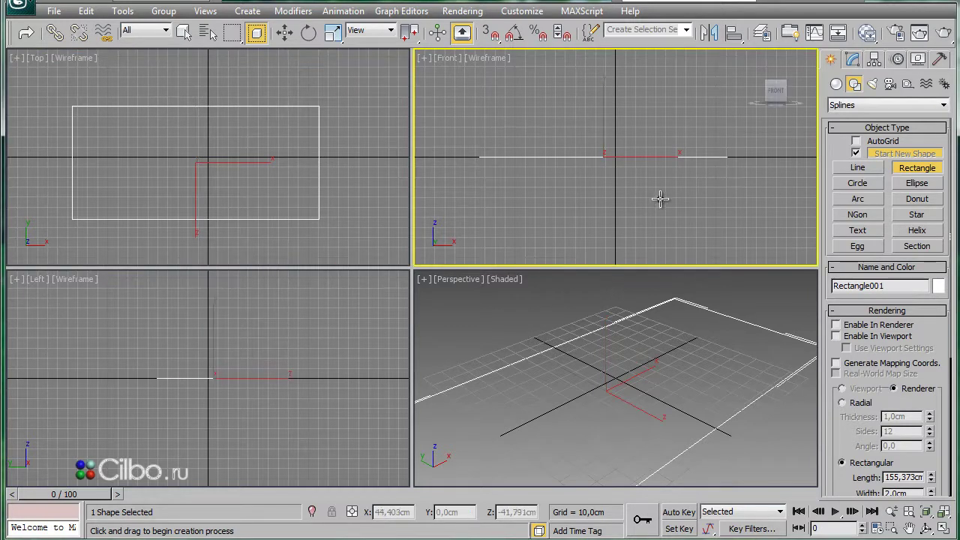
{"action": "right_click", "coordinate": [659, 201]}
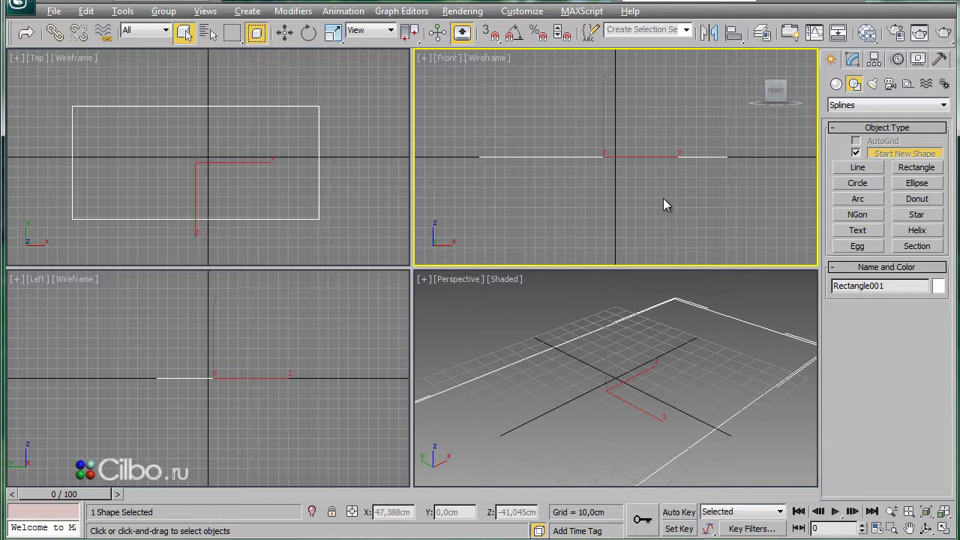
{"action": "key", "text": "alt+w"}
{"action": "mouse_move", "coordinate": [643, 307]}
{"action": "middle_mouse_down"}
{"action": "mouse_move", "coordinate": [508, 330]}
{"action": "mouse_move", "coordinate": [529, 277]}
{"action": "mouse_move", "coordinate": [529, 240]}
{"action": "middle_mouse_up"}
Draw the zigzag Line001 profile rising from the rectangle's edge in the Front view.
{"action": "scroll", "coordinate": [535, 353], "scroll_direction": "up", "scroll_amount": 1}
{"action": "scroll", "coordinate": [528, 313], "scroll_direction": "up", "scroll_amount": 4}
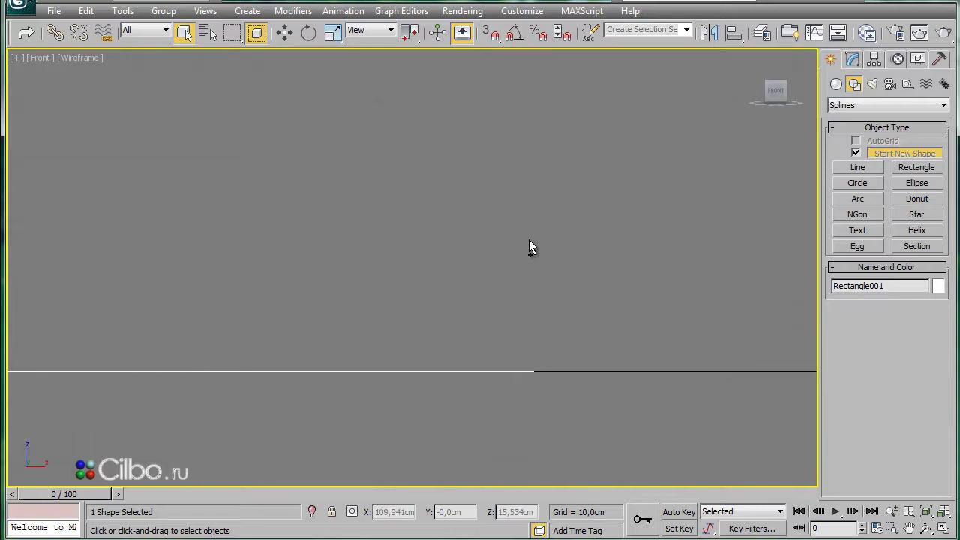
{"action": "left_click", "coordinate": [857, 167]}
{"action": "left_click", "coordinate": [592, 370]}
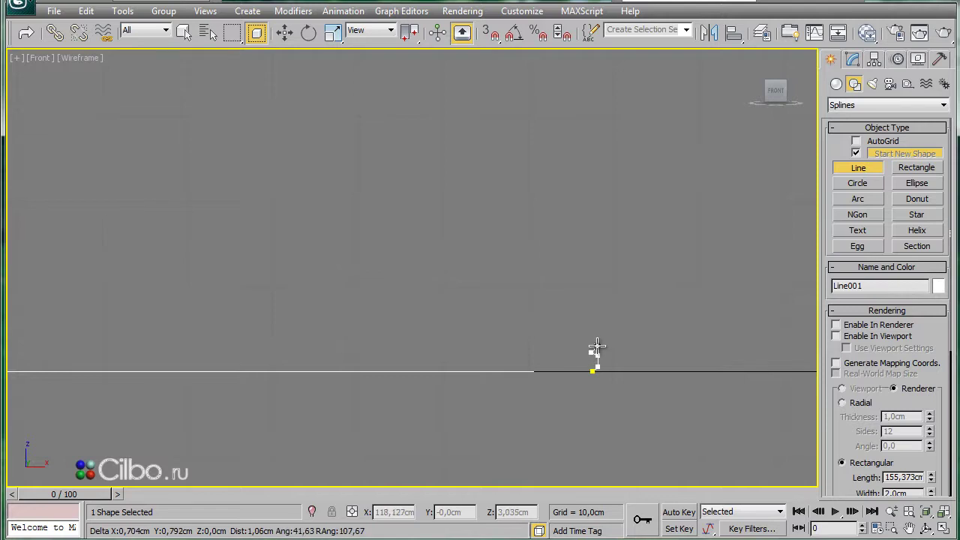
{"action": "left_click", "coordinate": [597, 338]}
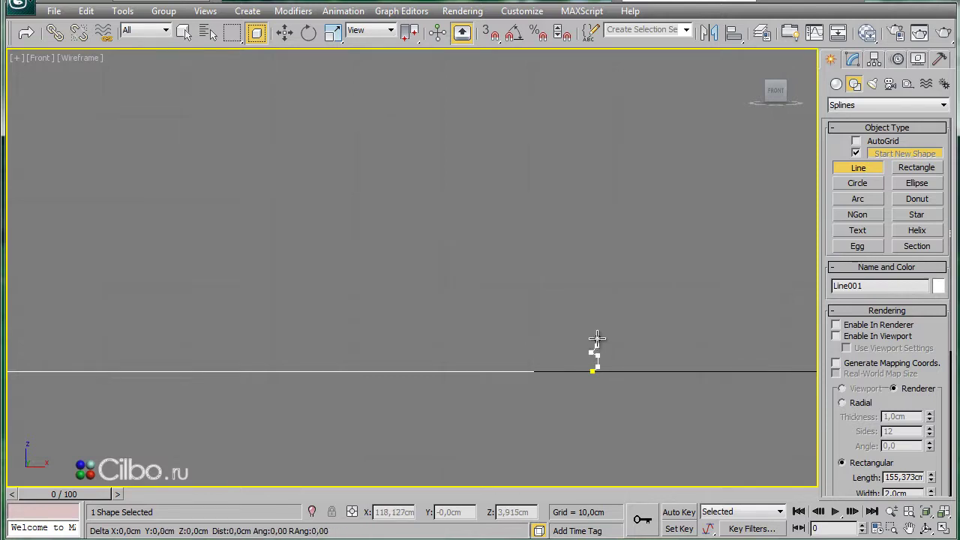
{"action": "left_click", "coordinate": [580, 334]}
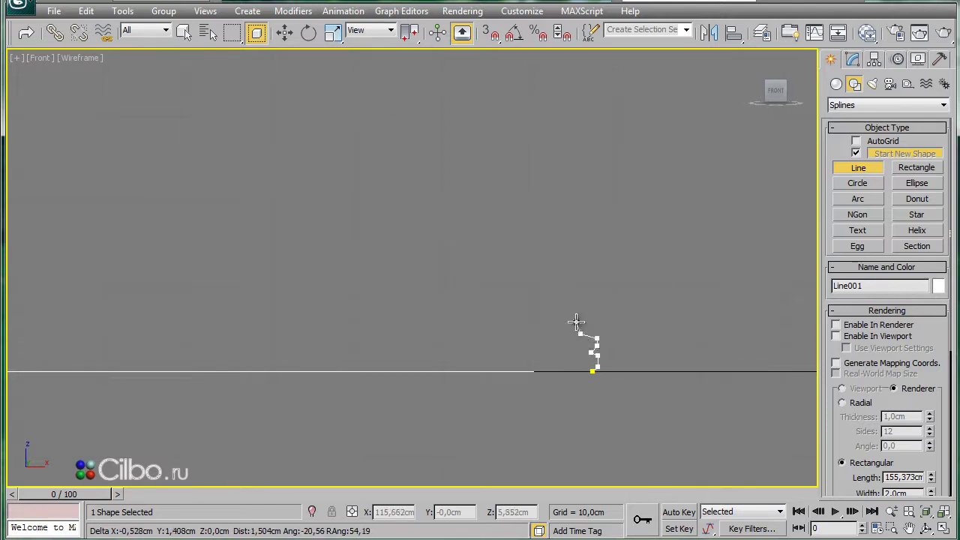
{"action": "left_click", "coordinate": [575, 319]}
{"action": "right_click", "coordinate": [575, 320]}
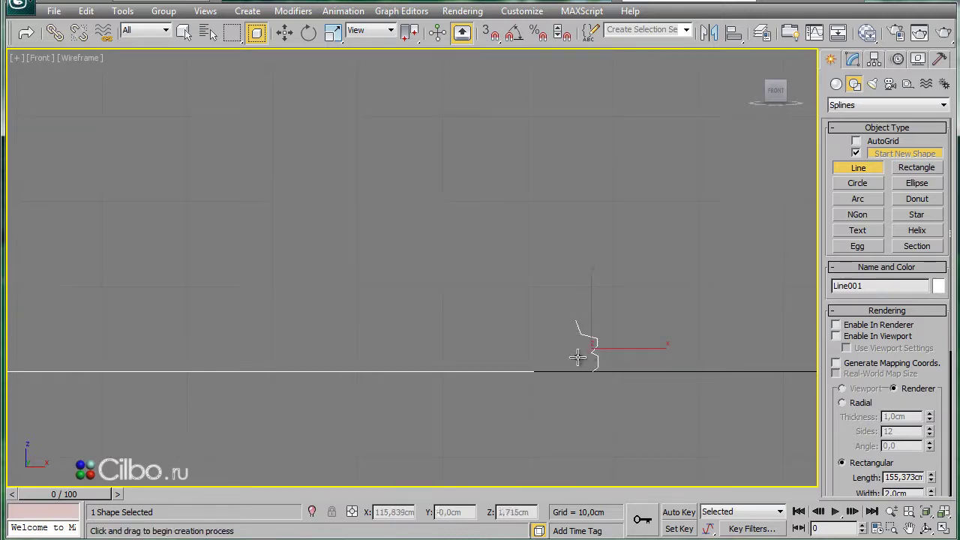
{"action": "key", "text": "z"}
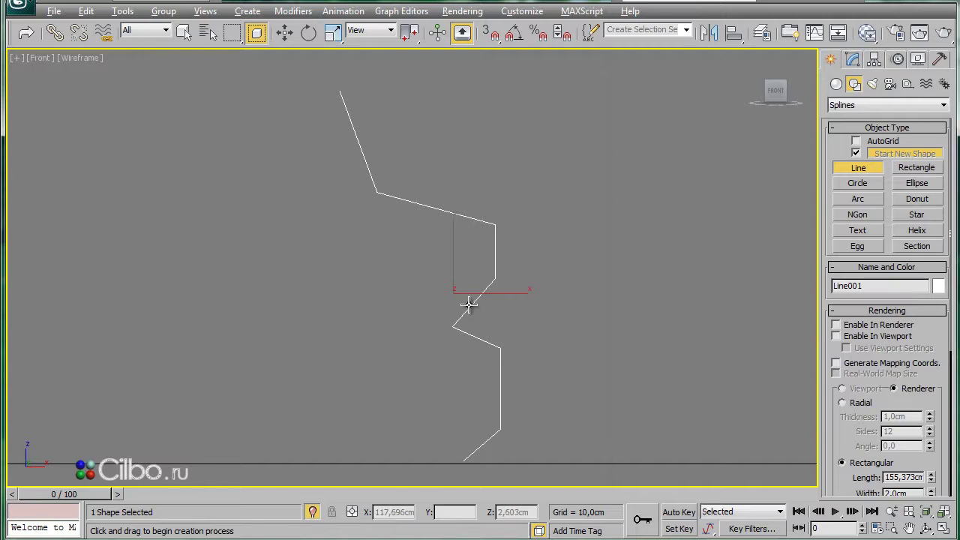
{"action": "right_click", "coordinate": [470, 300]}
{"action": "right_click", "coordinate": [469, 298]}
{"action": "mouse_move", "coordinate": [496, 430]}
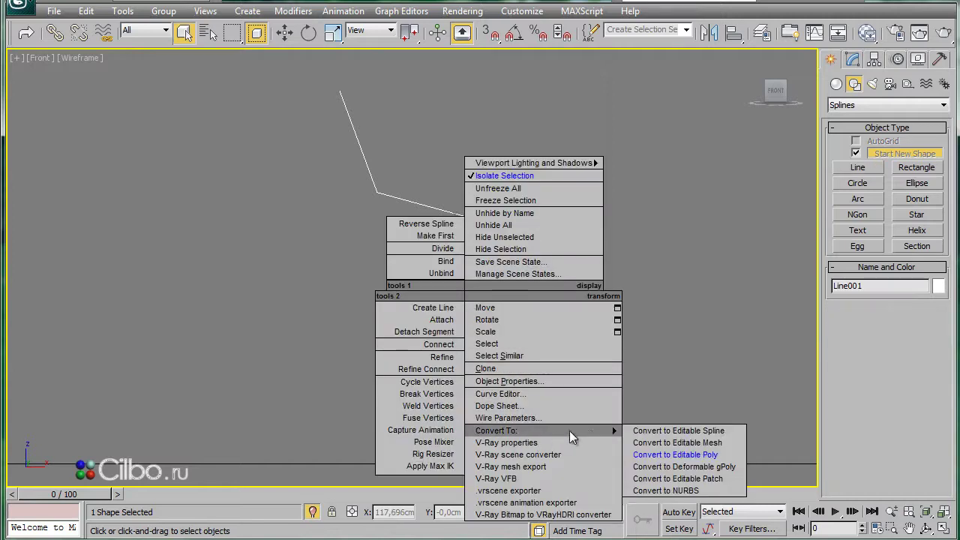
At Vertex level, make the profile's middle vertex Bezier and drag its handles into a rounded bulge.
{"action": "left_click", "coordinate": [649, 431]}
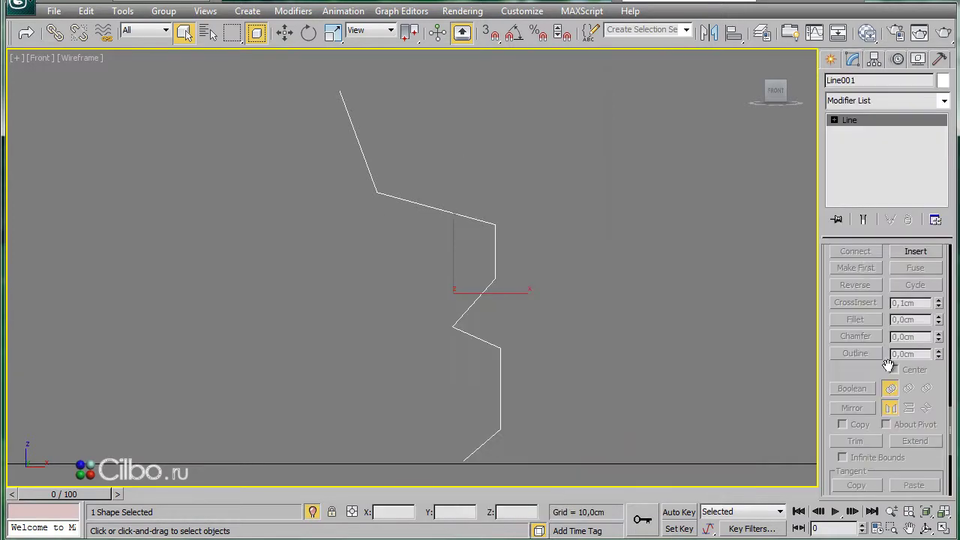
{"action": "left_click", "coordinate": [835, 120]}
{"action": "left_click", "coordinate": [859, 132]}
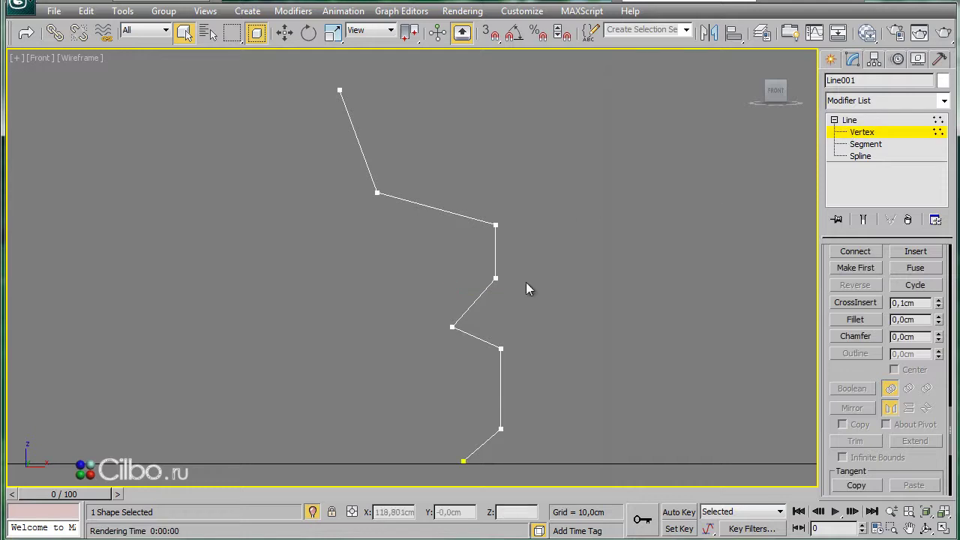
{"action": "left_click_drag", "start_coordinate": [480, 357], "coordinate": [481, 358]}
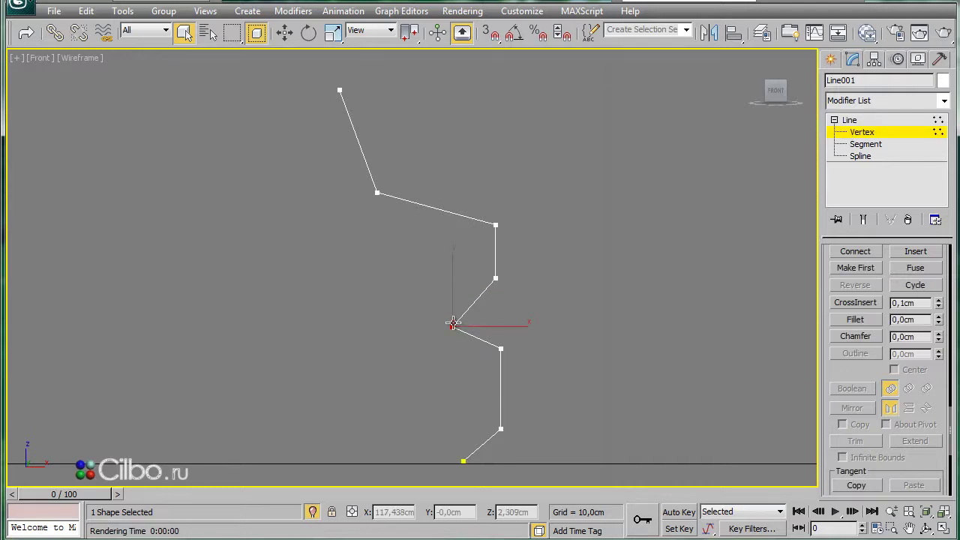
{"action": "right_click", "coordinate": [451, 323]}
{"action": "left_click", "coordinate": [425, 216]}
{"action": "left_click", "coordinate": [286, 33]}
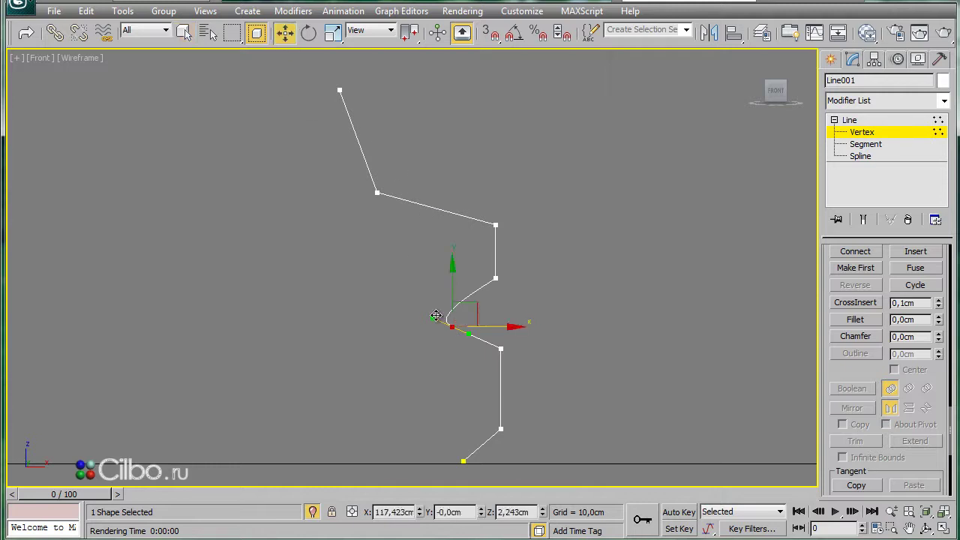
{"action": "mouse_move", "coordinate": [433, 316]}
{"action": "left_mouse_down"}
{"action": "mouse_move", "coordinate": [441, 303]}
{"action": "mouse_move", "coordinate": [477, 299]}
{"action": "left_mouse_up"}
Make the top two vertices Bezier to arc the top, and shift a corner vertex left.
{"action": "left_click", "coordinate": [377, 193]}
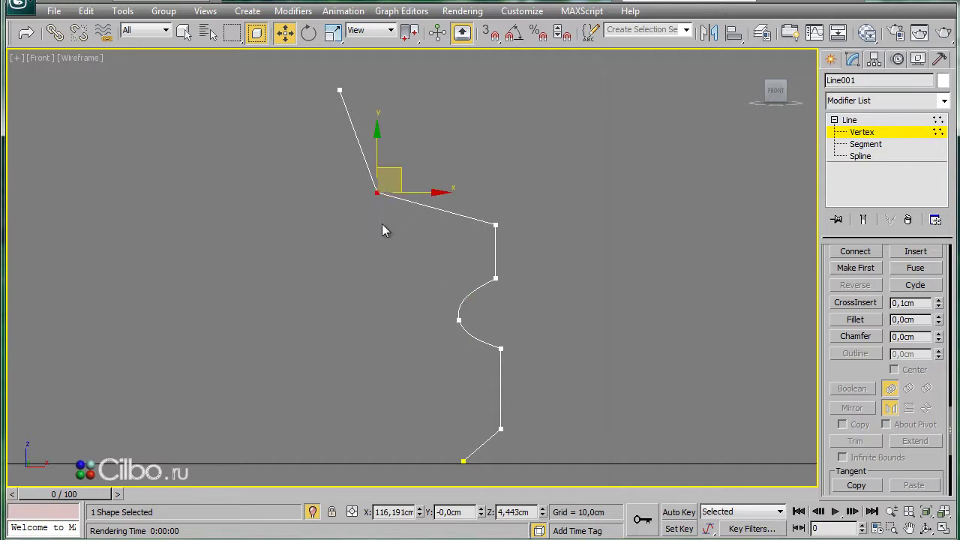
{"action": "right_click", "coordinate": [376, 188]}
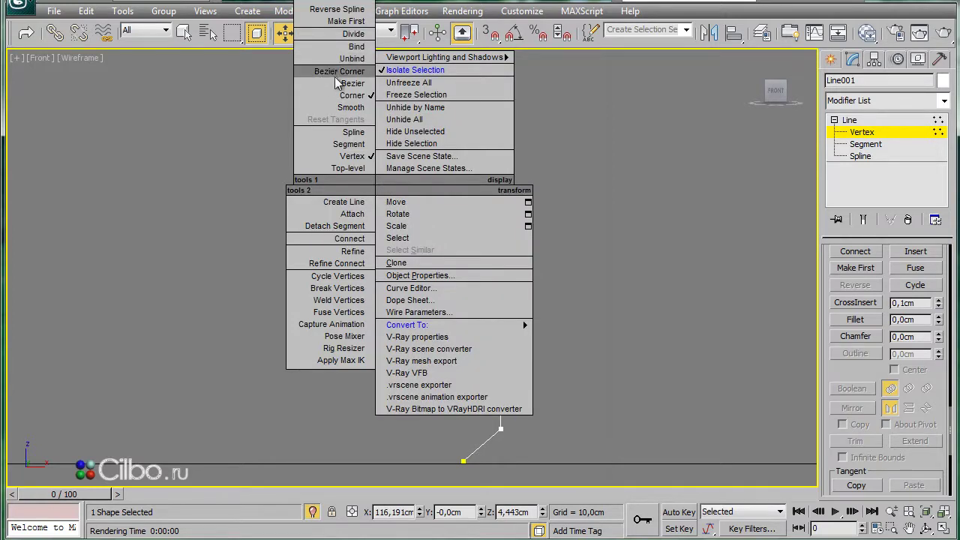
{"action": "left_click", "coordinate": [347, 85]}
{"action": "left_click_drag", "start_coordinate": [341, 184], "coordinate": [342, 162]}
{"action": "left_click", "coordinate": [340, 90]}
{"action": "right_click", "coordinate": [339, 110]}
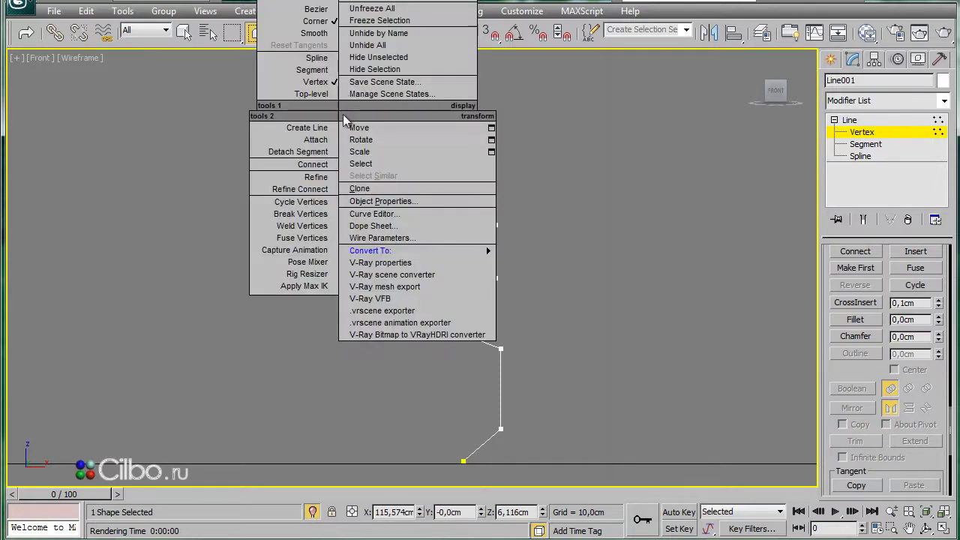
{"action": "left_click", "coordinate": [315, 9]}
{"action": "left_click_drag", "start_coordinate": [343, 120], "coordinate": [378, 128]}
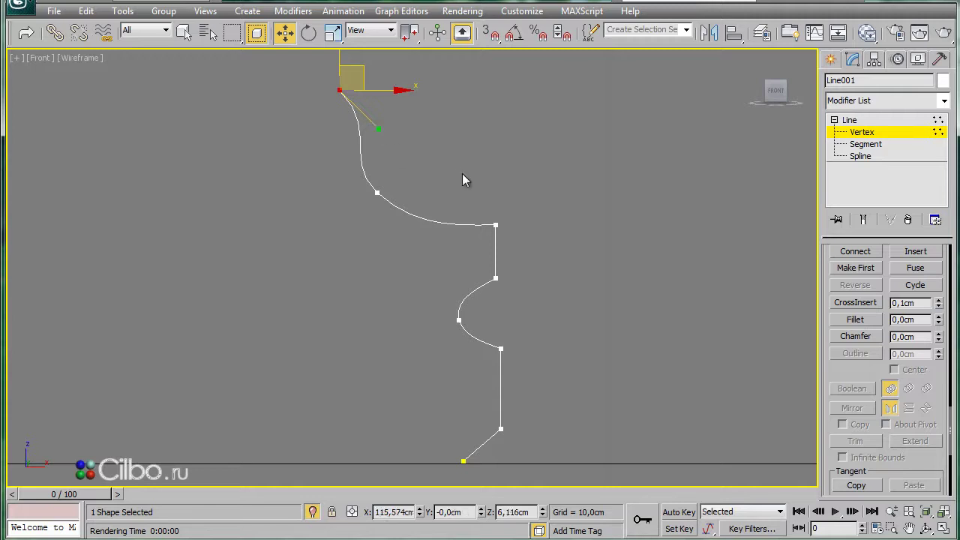
{"action": "mouse_move", "coordinate": [484, 196]}
{"action": "left_mouse_down"}
{"action": "mouse_move", "coordinate": [517, 248]}
{"action": "mouse_move", "coordinate": [510, 223]}
{"action": "left_mouse_up"}
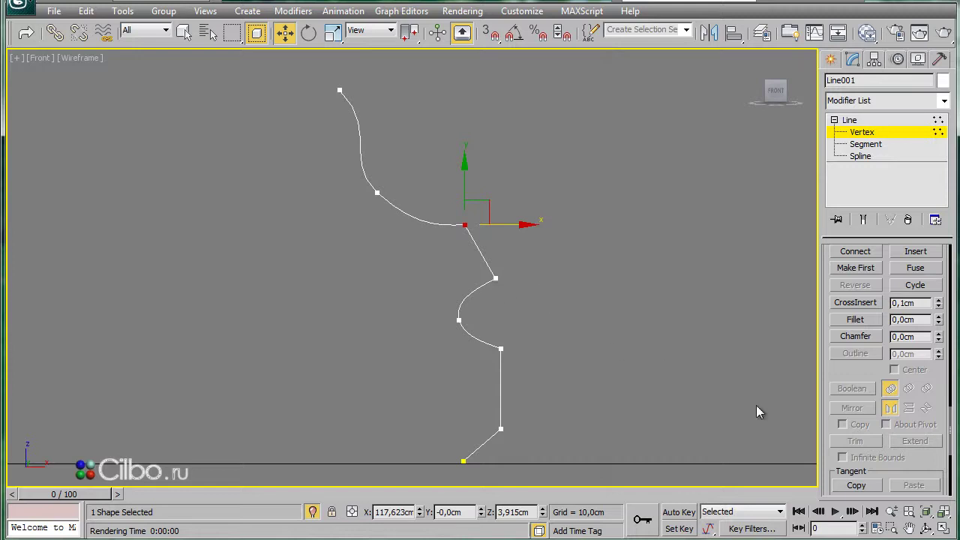
Fillet the profile's four remaining sharp corners into small rounded bends.
{"action": "left_click", "coordinate": [860, 319]}
{"action": "left_click_drag", "start_coordinate": [466, 225], "coordinate": [471, 204]}
{"action": "left_click_drag", "start_coordinate": [493, 279], "coordinate": [507, 263]}
{"action": "left_click_drag", "start_coordinate": [501, 347], "coordinate": [510, 332]}
{"action": "left_click_drag", "start_coordinate": [500, 431], "coordinate": [507, 418]}
{"action": "right_click", "coordinate": [557, 371]}
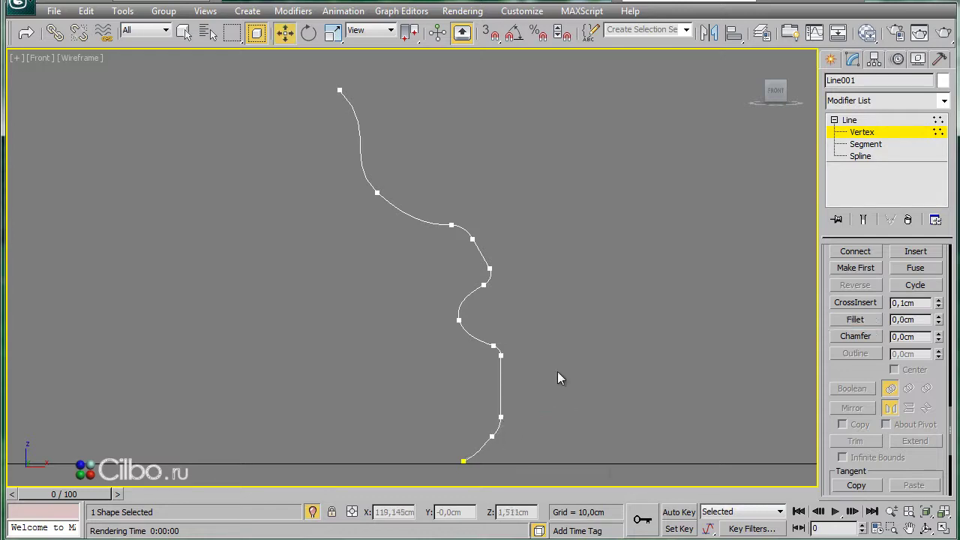
{"action": "right_click", "coordinate": [478, 445]}
End isolation so the whole scene shows, and maximize the Perspective view.
{"action": "left_click", "coordinate": [498, 327]}
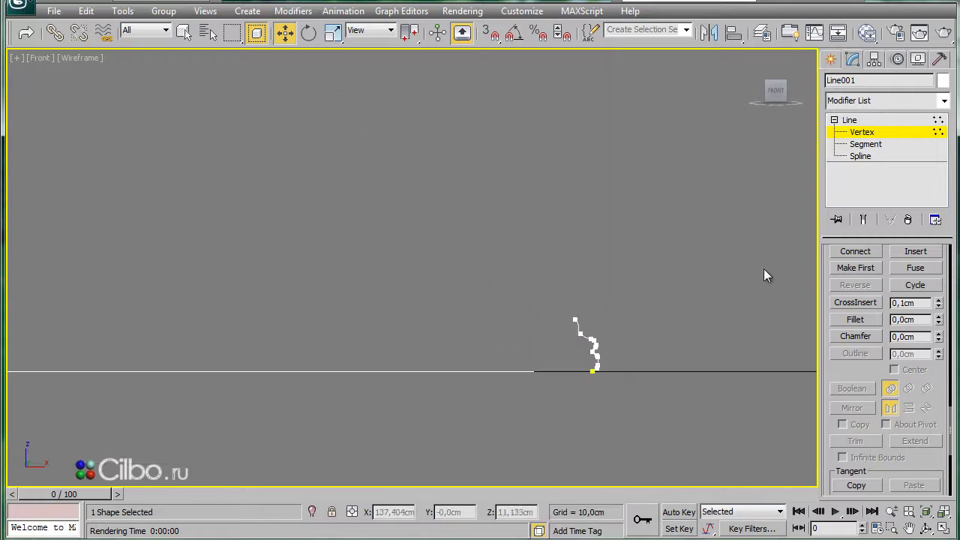
{"action": "key", "text": "alt+w"}
{"action": "right_click", "coordinate": [649, 421]}
{"action": "key", "text": "alt+w"}
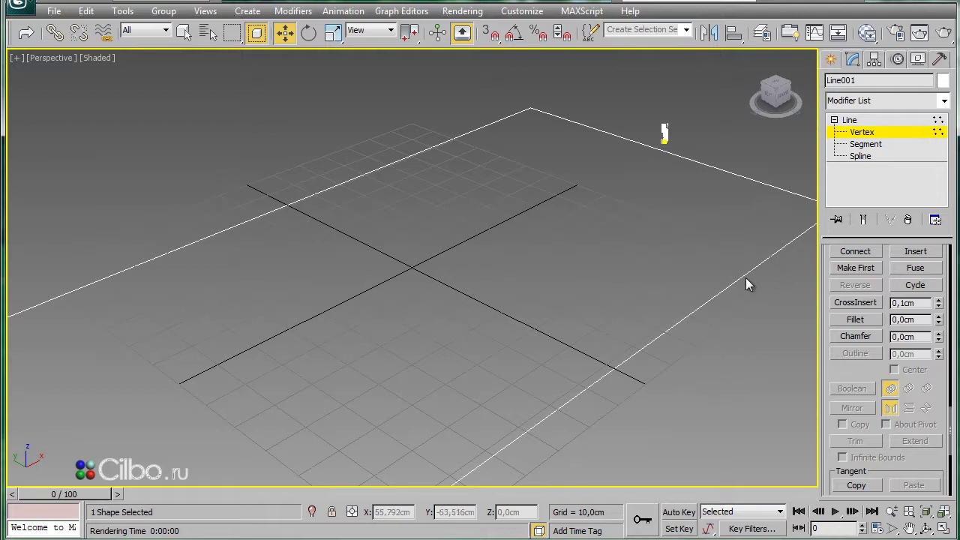
Select Rectangle001 and open its Modifier List in the Modify panel.
{"action": "left_click", "coordinate": [831, 59]}
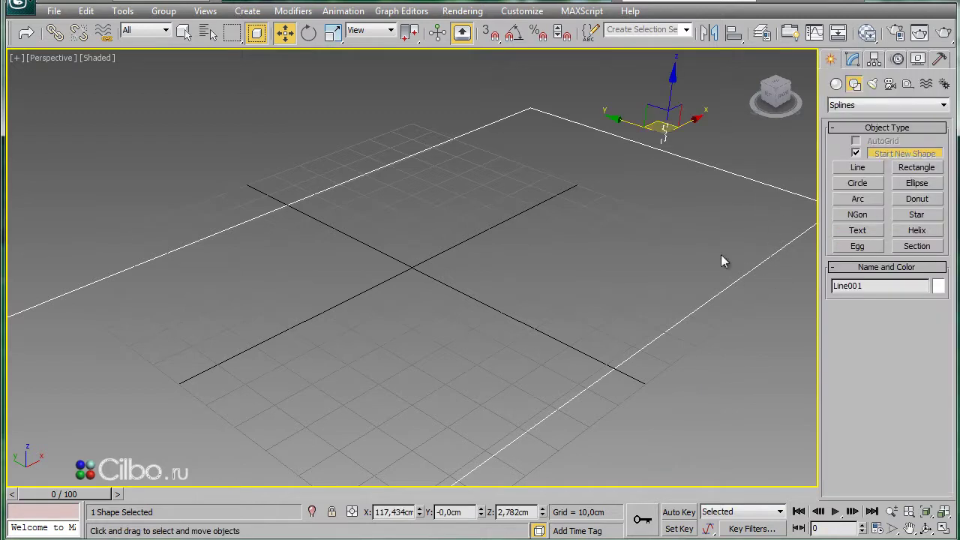
{"action": "left_click", "coordinate": [710, 301]}
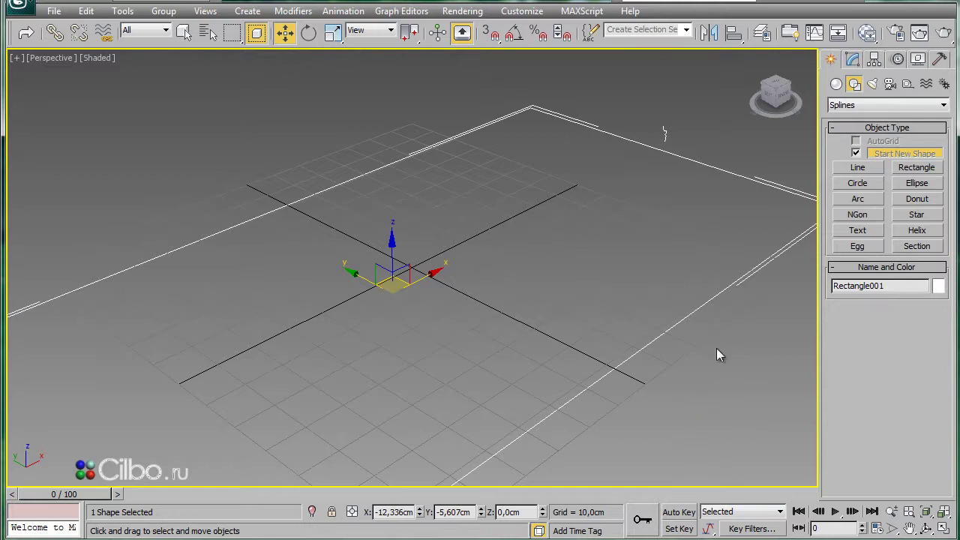
{"action": "left_click", "coordinate": [853, 60]}
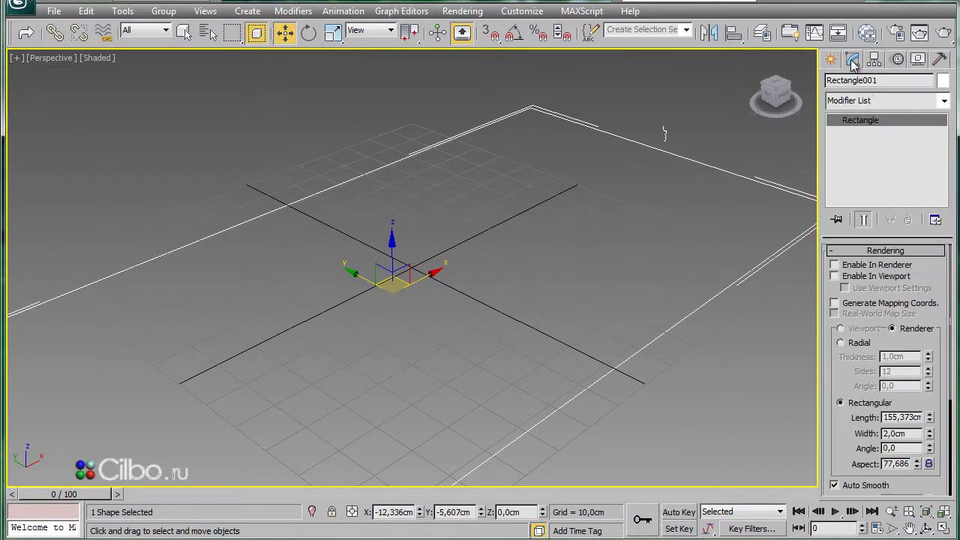
{"action": "left_click", "coordinate": [874, 102]}
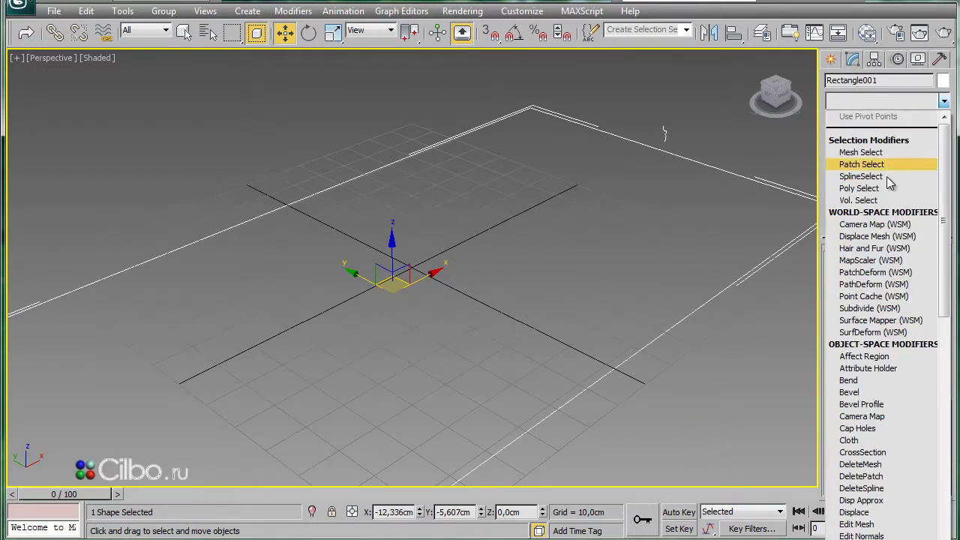
Apply Bevel Profile to Rectangle001 with Line001 as the profile, then orbit to inspect the slab.
{"action": "left_click", "coordinate": [861, 405]}
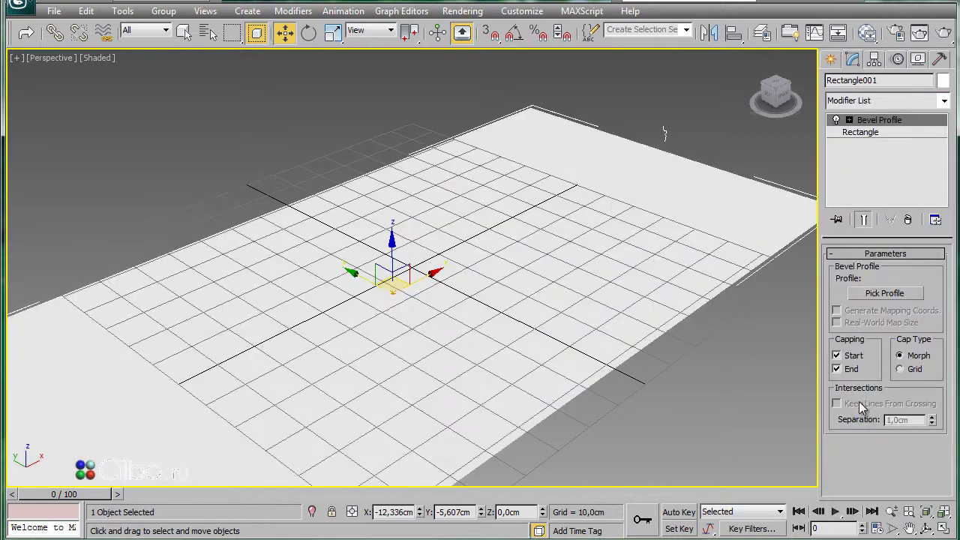
{"action": "left_click", "coordinate": [877, 293]}
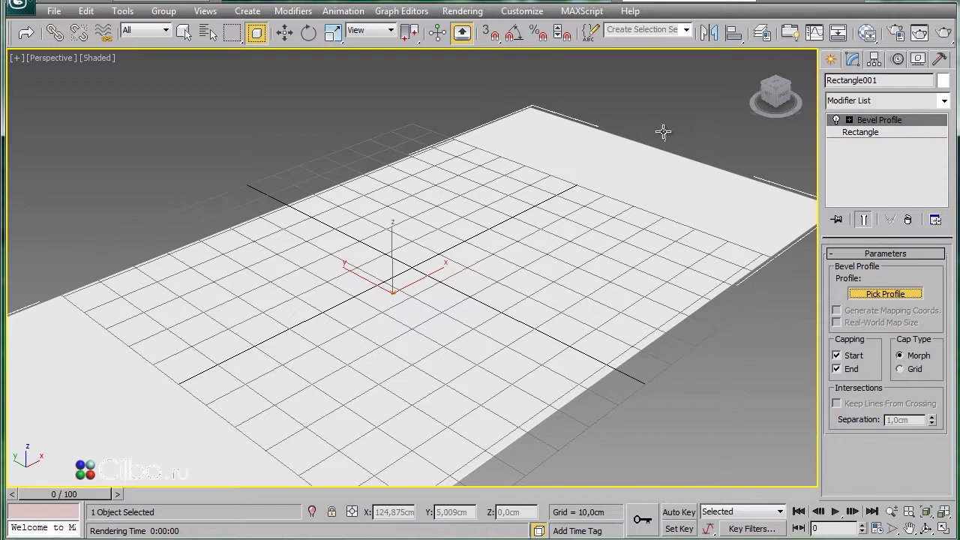
{"action": "left_click", "coordinate": [666, 132]}
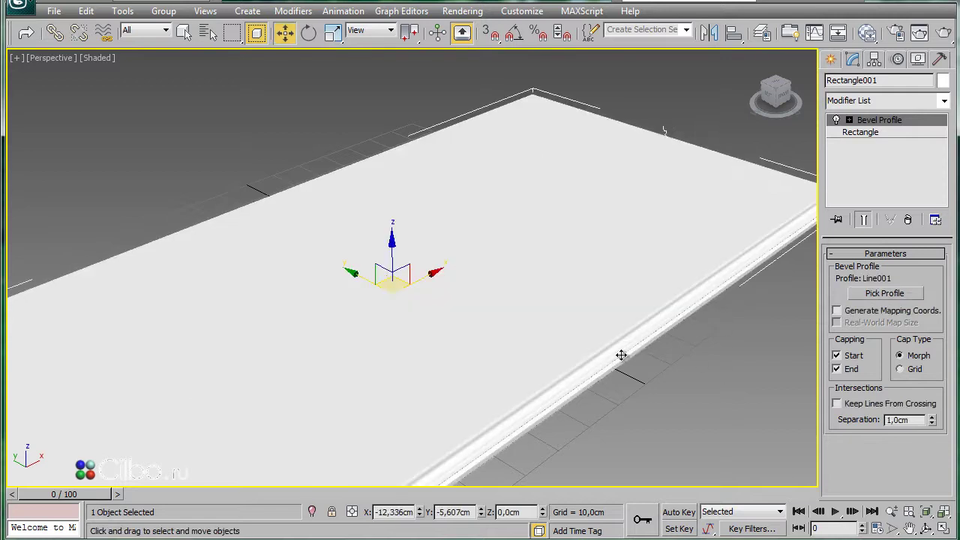
{"action": "scroll", "coordinate": [624, 358], "scroll_direction": "down", "scroll_amount": 2}
{"action": "scroll", "coordinate": [625, 375], "scroll_direction": "down", "scroll_amount": 3}
{"action": "middle_click_drag", "start_coordinate": [630, 445], "coordinate": [537, 344], "text": "alt"}
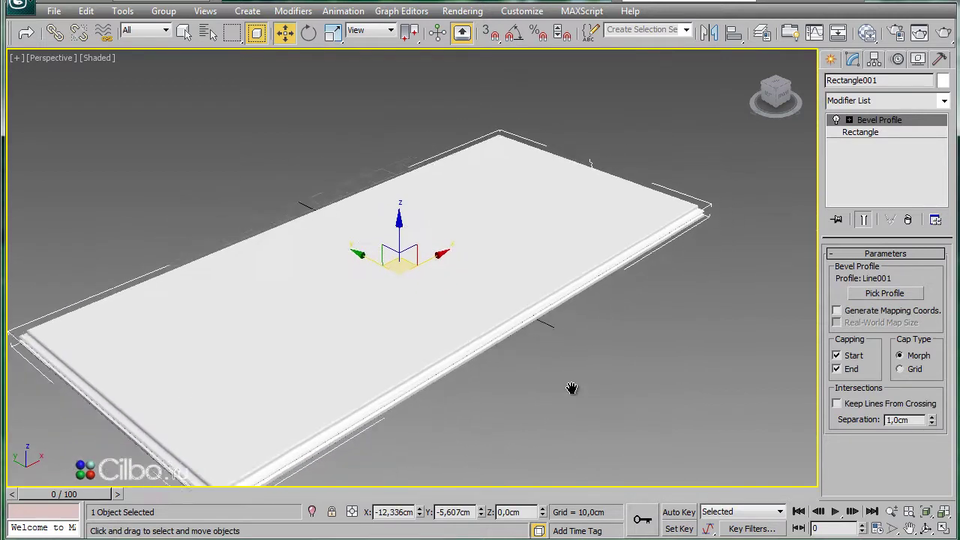
{"action": "mouse_move", "coordinate": [572, 298]}
{"action": "middle_mouse_down", "text": "alt"}
{"action": "mouse_move", "coordinate": [608, 332]}
{"action": "mouse_move", "coordinate": [602, 373]}
{"action": "mouse_move", "coordinate": [604, 349]}
{"action": "mouse_move", "coordinate": [555, 367]}
{"action": "mouse_move", "coordinate": [561, 377]}
{"action": "mouse_move", "coordinate": [575, 378]}
{"action": "mouse_move", "coordinate": [555, 364]}
{"action": "mouse_move", "coordinate": [548, 321]}
{"action": "mouse_move", "coordinate": [455, 350]}
{"action": "mouse_move", "coordinate": [450, 385]}
{"action": "mouse_move", "coordinate": [480, 364]}
{"action": "mouse_move", "coordinate": [466, 353]}
{"action": "middle_mouse_up", "text": "alt"}
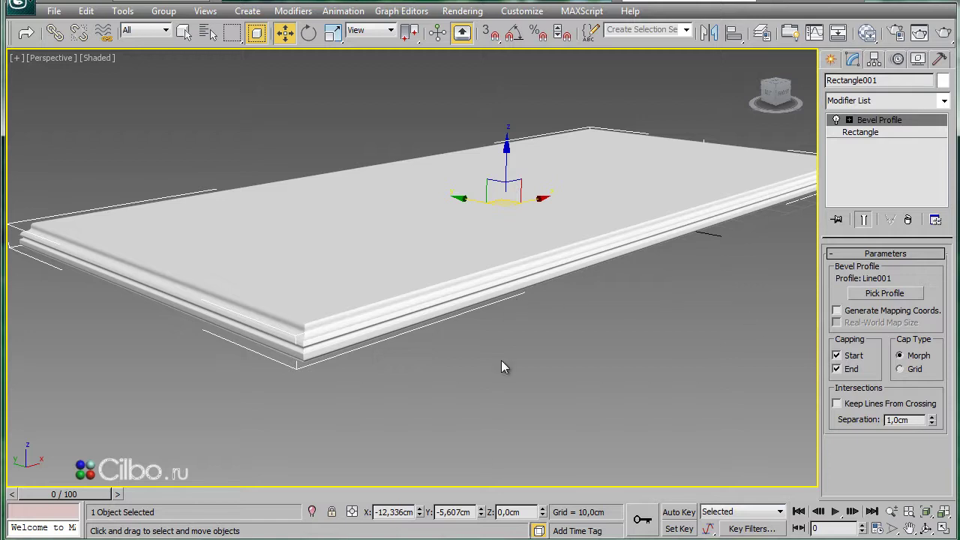
{"action": "mouse_move", "coordinate": [477, 394]}
{"action": "middle_mouse_down", "text": "alt"}
{"action": "mouse_move", "coordinate": [503, 386]}
{"action": "mouse_move", "coordinate": [492, 391]}
{"action": "middle_mouse_up", "text": "alt"}
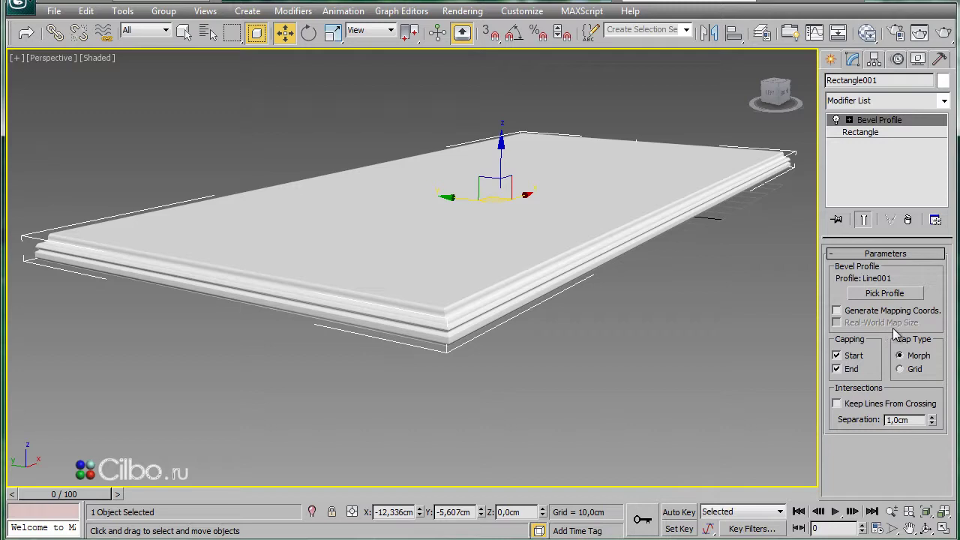
{"action": "left_click", "coordinate": [837, 356]}
{"action": "left_click", "coordinate": [836, 368]}
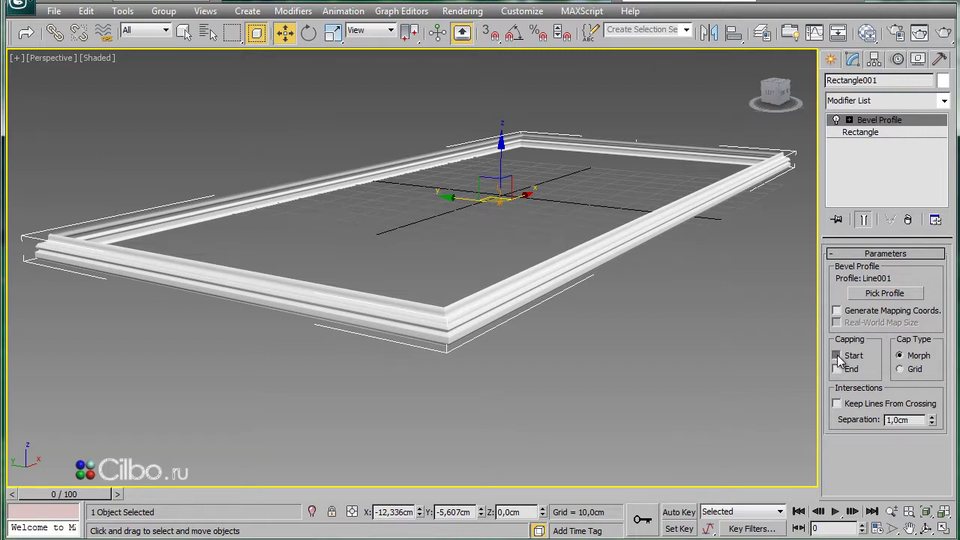
{"action": "left_click", "coordinate": [837, 356]}
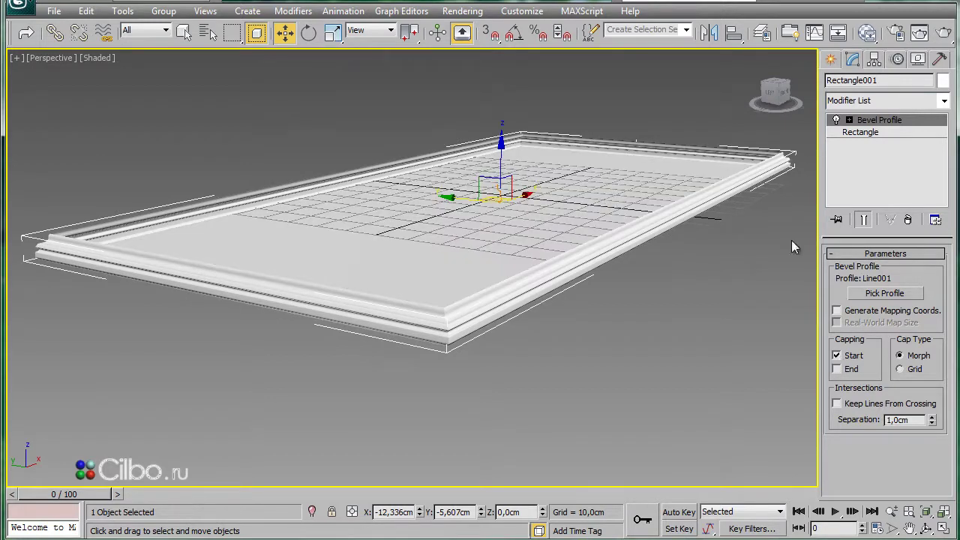
{"action": "left_click", "coordinate": [837, 356]}
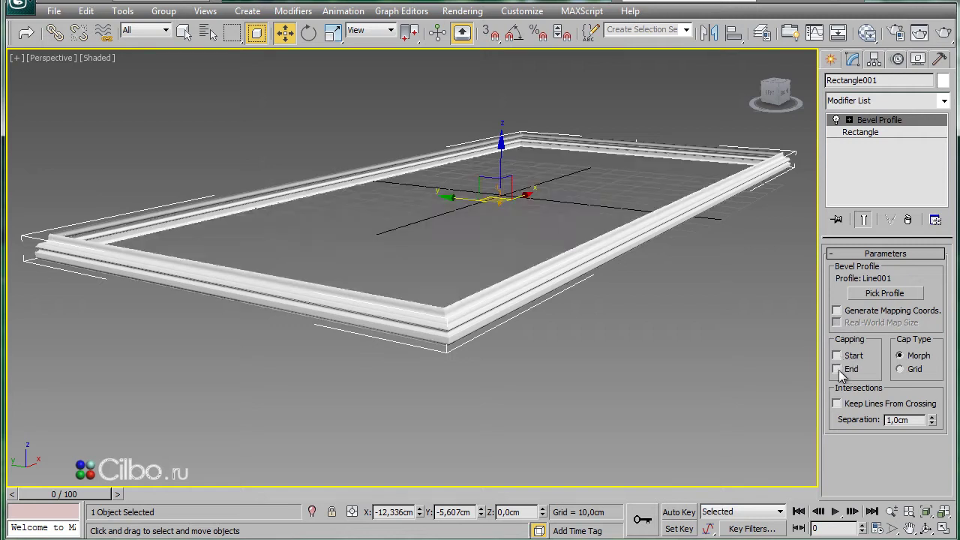
{"action": "left_click", "coordinate": [837, 369]}
{"action": "left_click", "coordinate": [837, 355]}
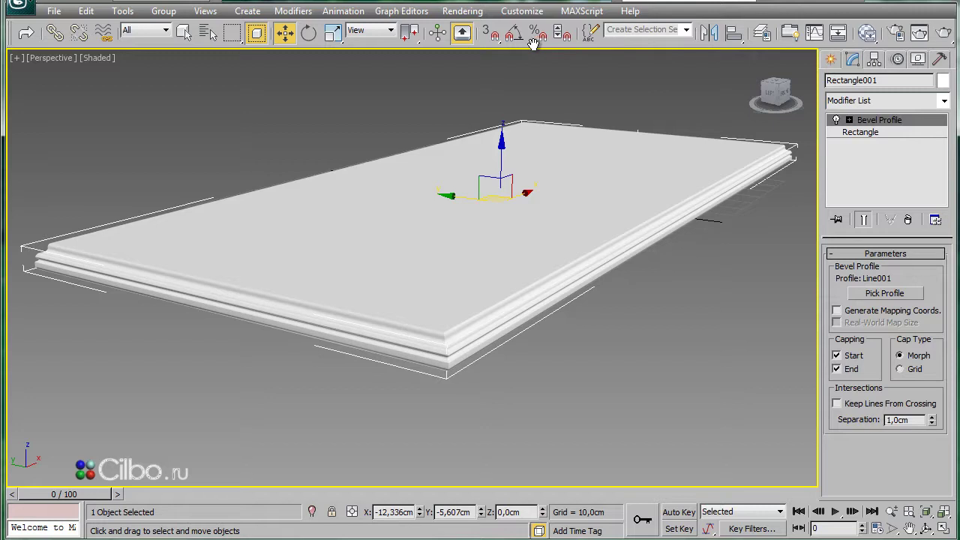
{"action": "left_click", "coordinate": [946, 34]}
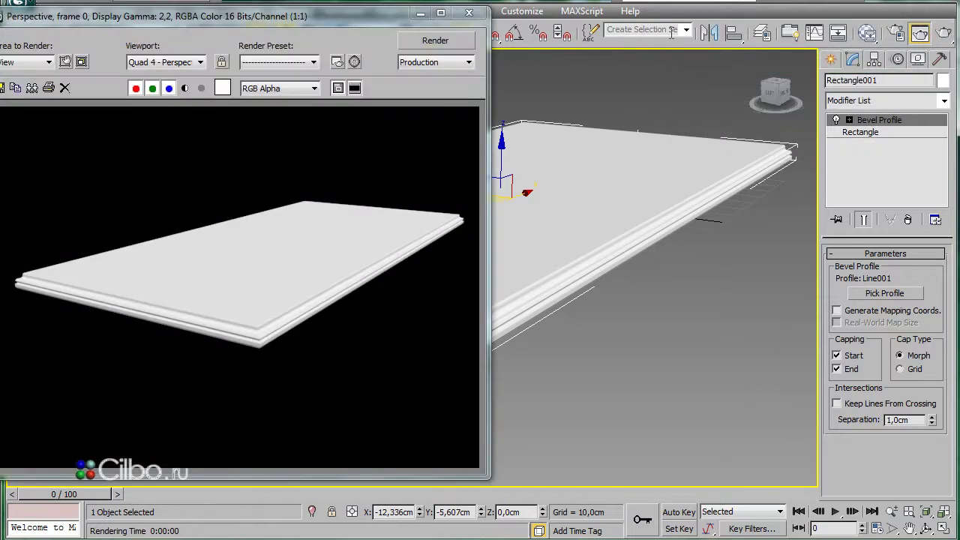
{"action": "left_click", "coordinate": [469, 13]}
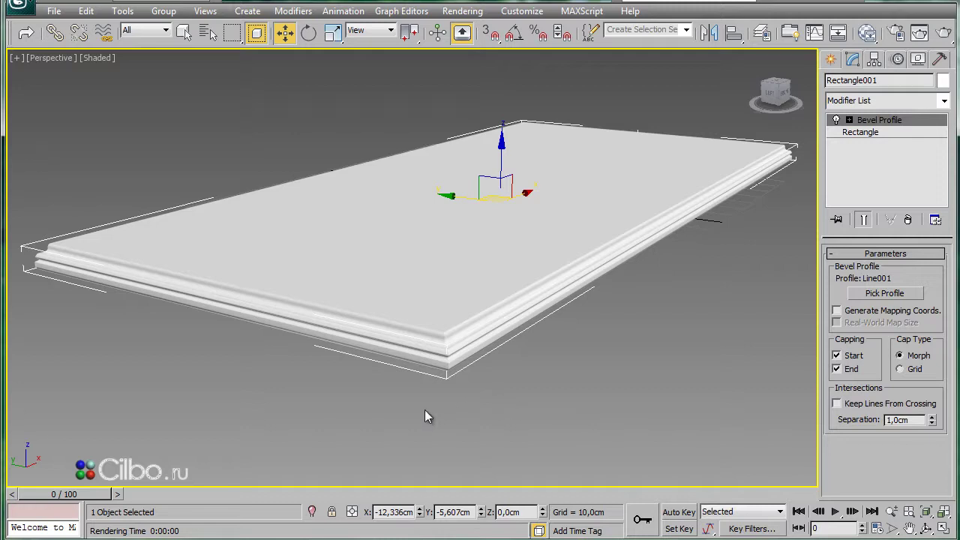
Reselect the molding and drag the underlying Rectangle's Length down to 3,557 cm.
{"action": "left_click", "coordinate": [562, 368]}
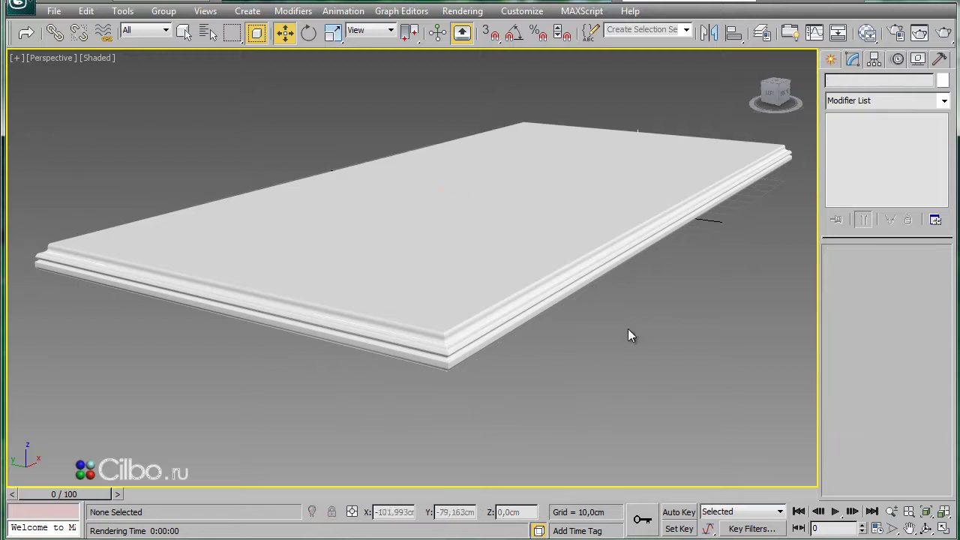
{"action": "left_click", "coordinate": [750, 165]}
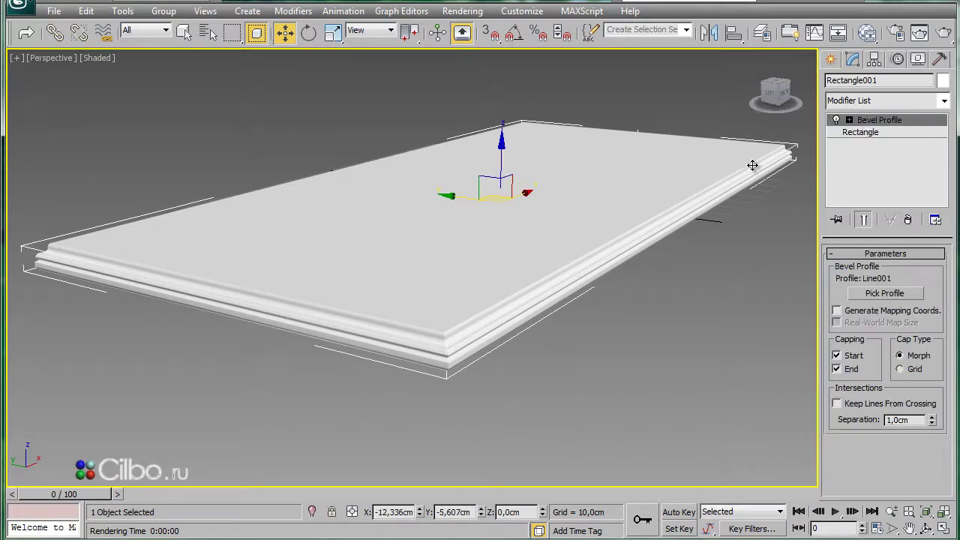
{"action": "left_click", "coordinate": [862, 132]}
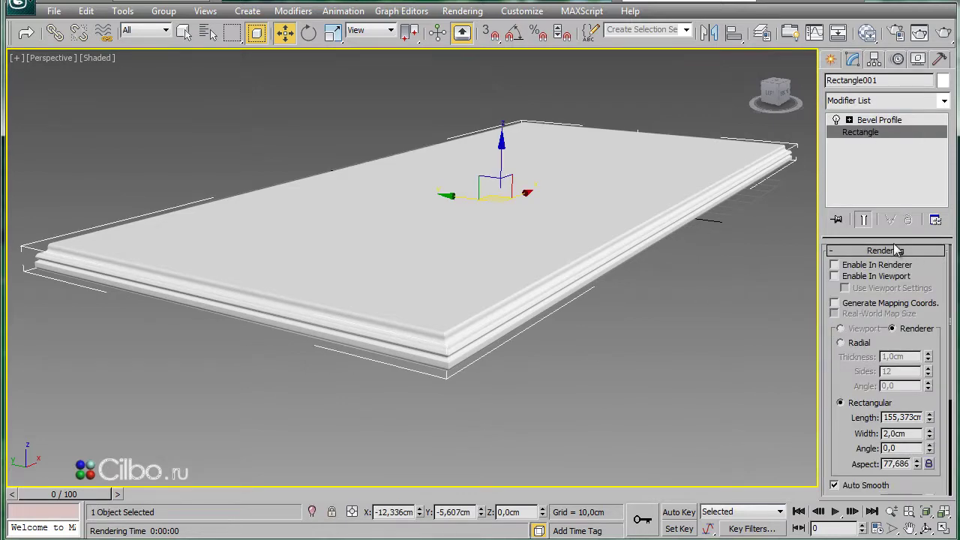
{"action": "left_click_drag", "start_coordinate": [943, 274], "coordinate": [943, 269]}
{"action": "scroll", "coordinate": [938, 323], "scroll_direction": "down", "scroll_amount": 5}
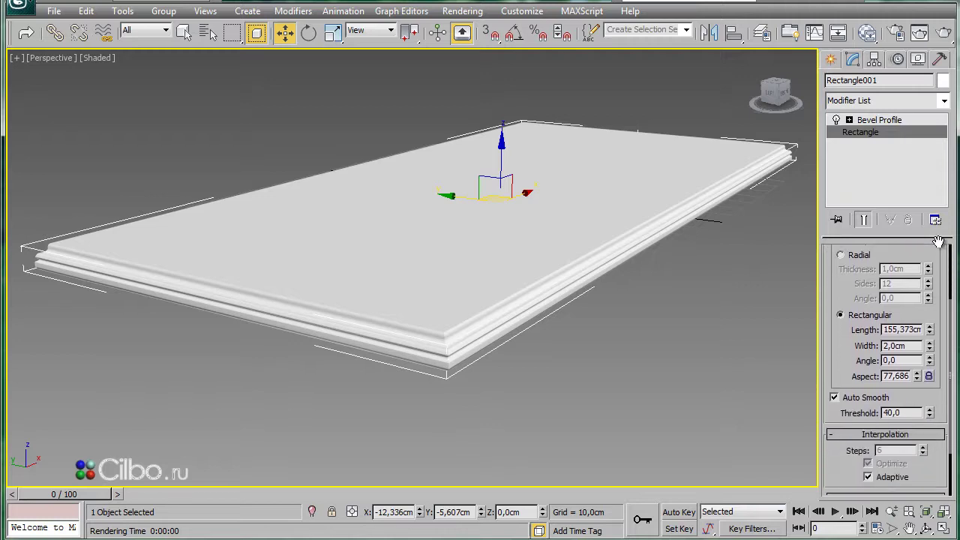
{"action": "left_click_drag", "start_coordinate": [932, 381], "coordinate": [936, 317]}
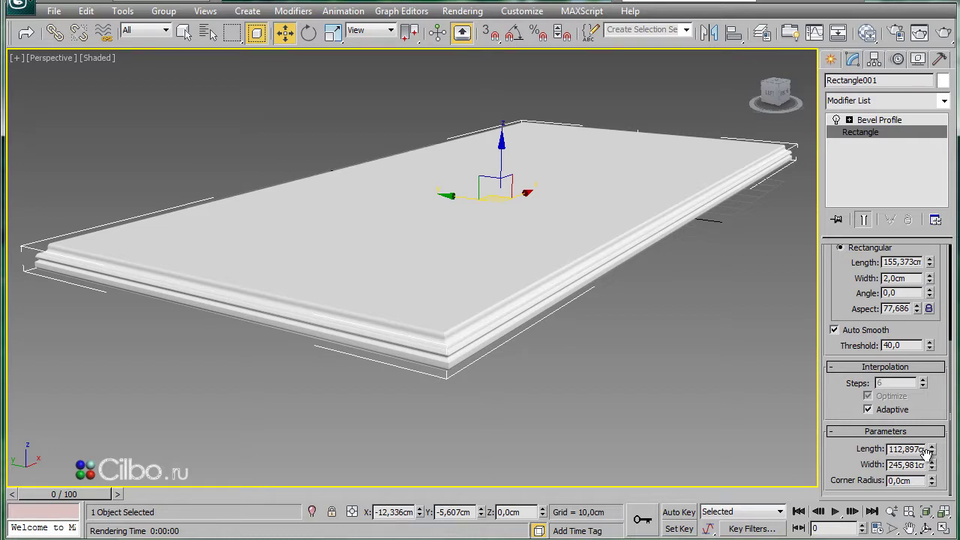
{"action": "mouse_move", "coordinate": [933, 449]}
{"action": "left_mouse_down"}
{"action": "mouse_move", "coordinate": [933, 525]}
{"action": "mouse_move", "coordinate": [950, 527]}
{"action": "mouse_move", "coordinate": [935, 465]}
{"action": "mouse_move", "coordinate": [939, 486]}
{"action": "left_mouse_up"}
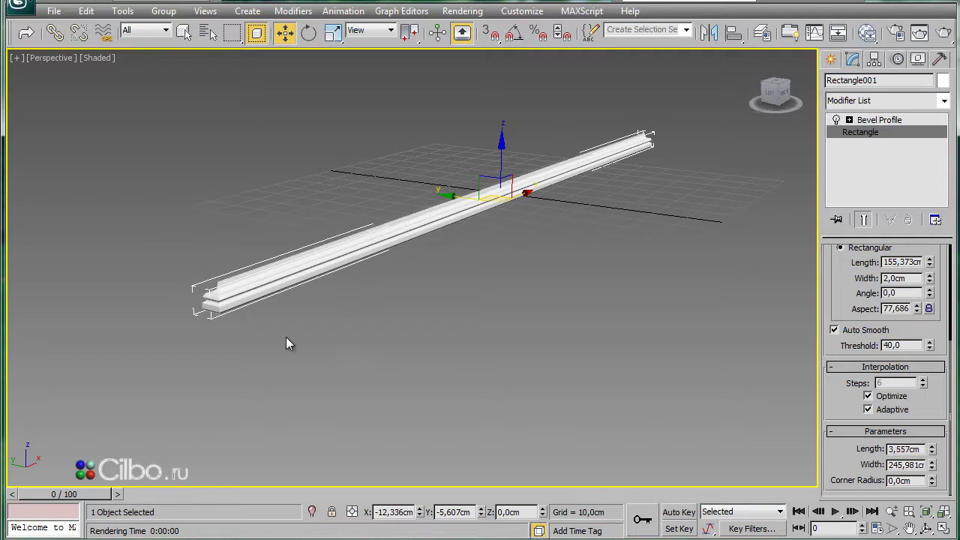
Zoom in on the rail's end and step the Length down to 3,383 cm.
{"action": "middle_click_drag", "start_coordinate": [285, 337], "coordinate": [332, 345]}
{"action": "scroll", "coordinate": [333, 345], "scroll_direction": "up", "scroll_amount": 3}
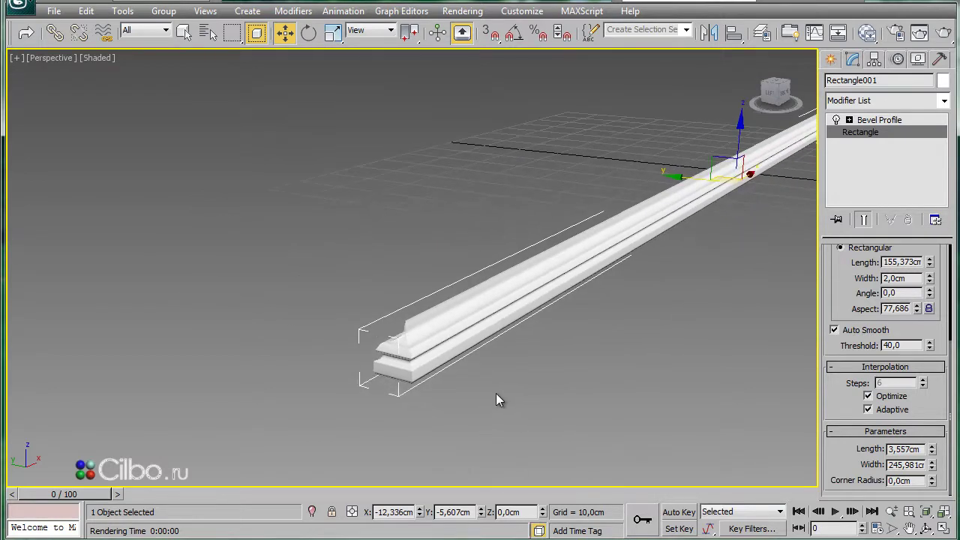
{"action": "scroll", "coordinate": [498, 391], "scroll_direction": "up", "scroll_amount": 2}
{"action": "scroll", "coordinate": [491, 356], "scroll_direction": "up", "scroll_amount": 3}
{"action": "scroll", "coordinate": [490, 337], "scroll_direction": "up", "scroll_amount": 2}
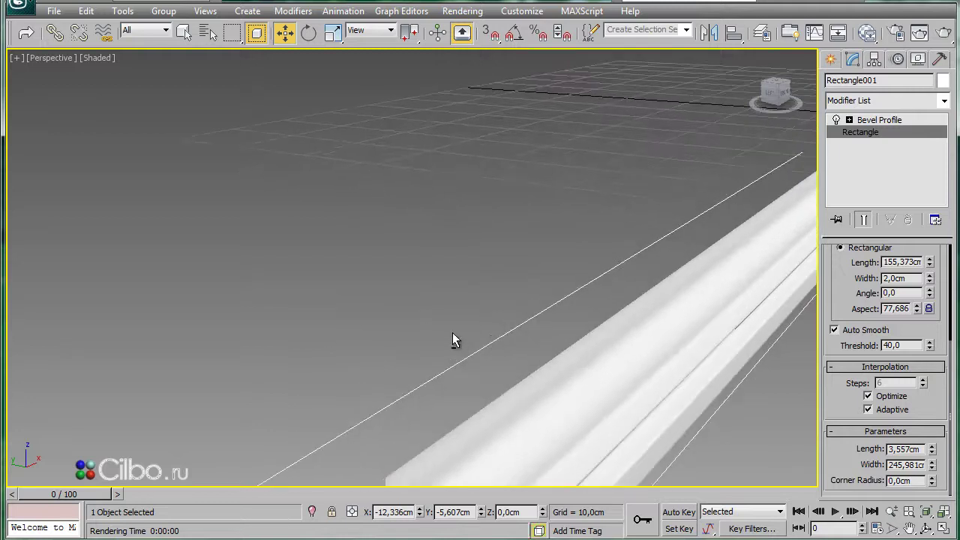
{"action": "scroll", "coordinate": [453, 332], "scroll_direction": "down", "scroll_amount": 3}
{"action": "scroll", "coordinate": [439, 288], "scroll_direction": "down", "scroll_amount": 2}
{"action": "scroll", "coordinate": [435, 266], "scroll_direction": "down", "scroll_amount": 1}
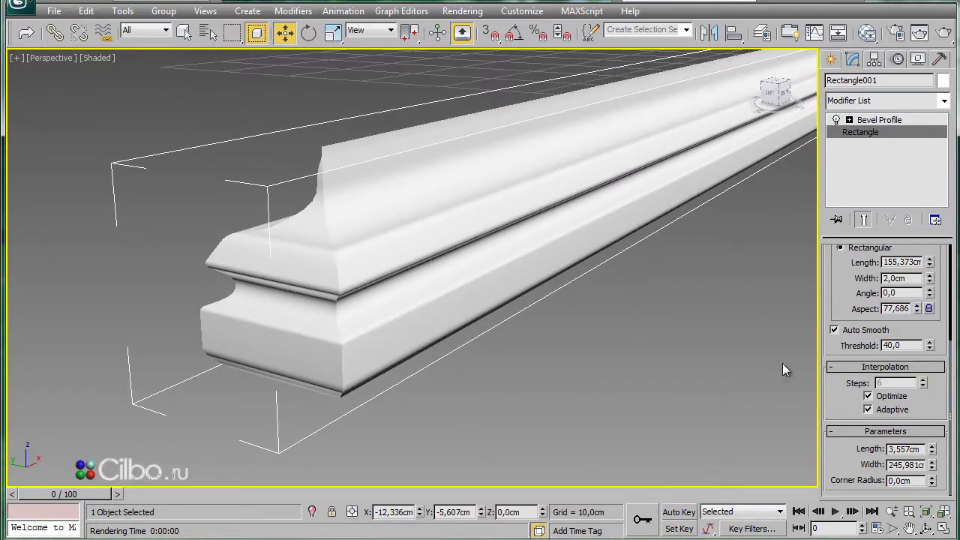
{"action": "left_click", "coordinate": [932, 453]}
{"action": "left_click", "coordinate": [932, 453]}
{"action": "left_click", "coordinate": [932, 452]}
{"action": "left_click", "coordinate": [932, 452]}
{"action": "left_click", "coordinate": [933, 452]}
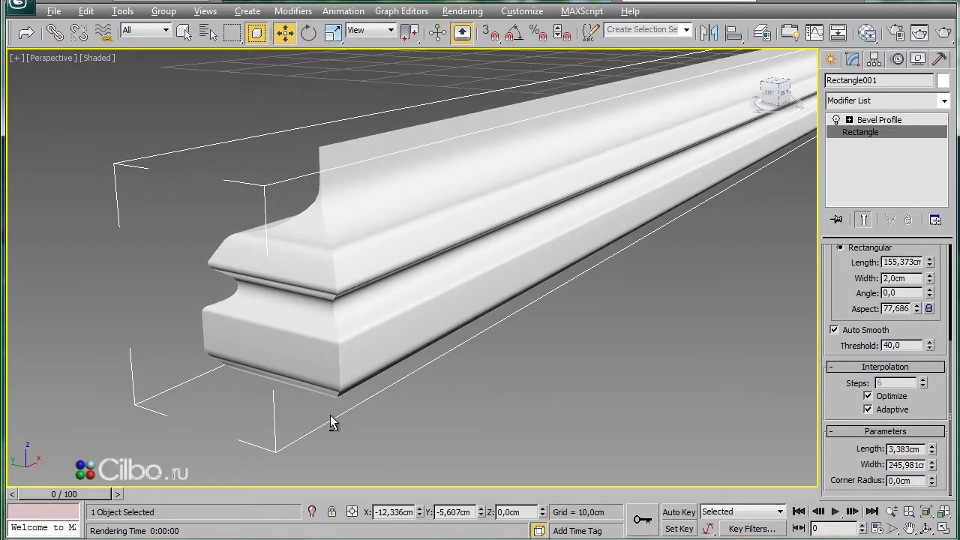
{"action": "scroll", "coordinate": [330, 414], "scroll_direction": "up", "scroll_amount": 2}
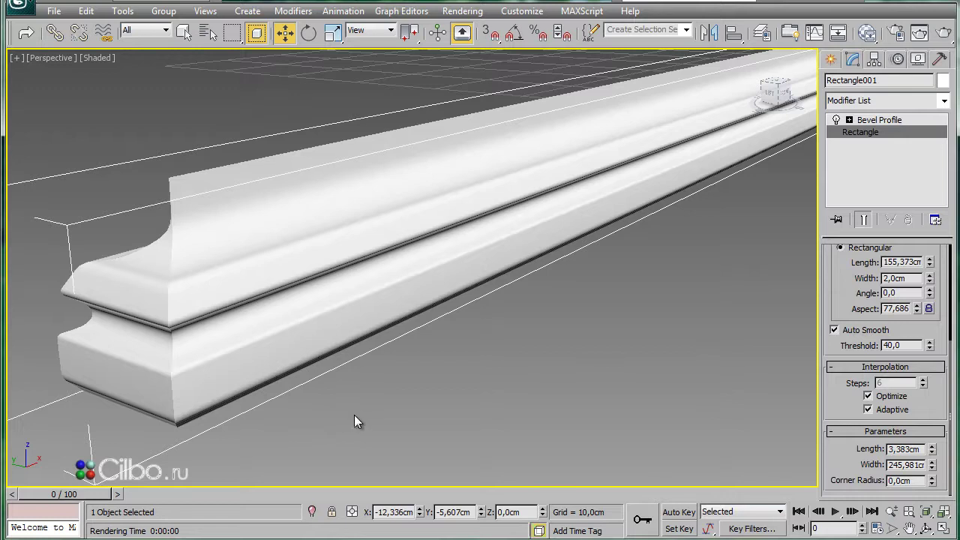
Turn on Keep Lines From Crossing in Bevel Profile with Separation 0,37 cm, then restore four views.
{"action": "left_click", "coordinate": [878, 122]}
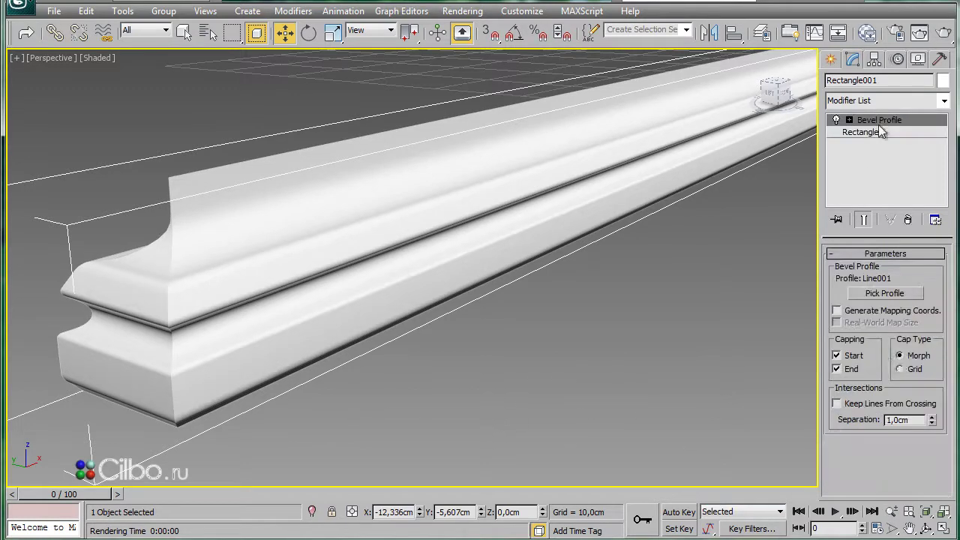
{"action": "left_click", "coordinate": [837, 404]}
{"action": "scroll", "coordinate": [350, 465], "scroll_direction": "down", "scroll_amount": 4}
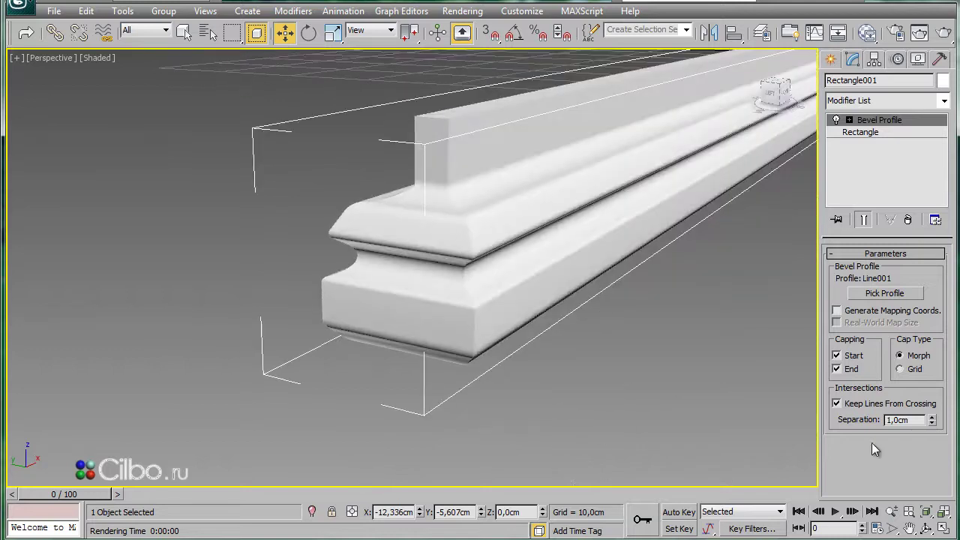
{"action": "mouse_move", "coordinate": [932, 422]}
{"action": "left_mouse_down"}
{"action": "mouse_move", "coordinate": [937, 496]}
{"action": "mouse_move", "coordinate": [935, 434]}
{"action": "mouse_move", "coordinate": [937, 480]}
{"action": "left_mouse_up"}
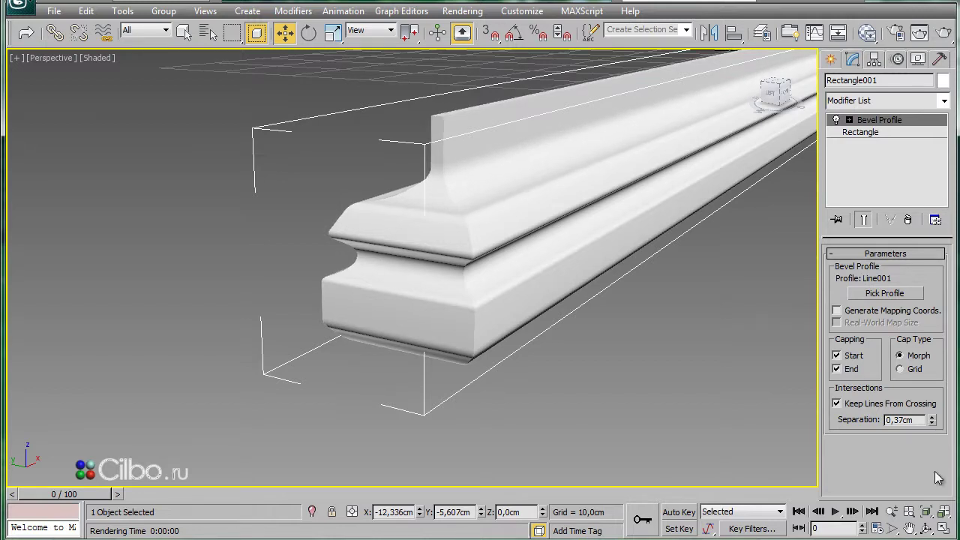
{"action": "key", "text": "alt+w"}
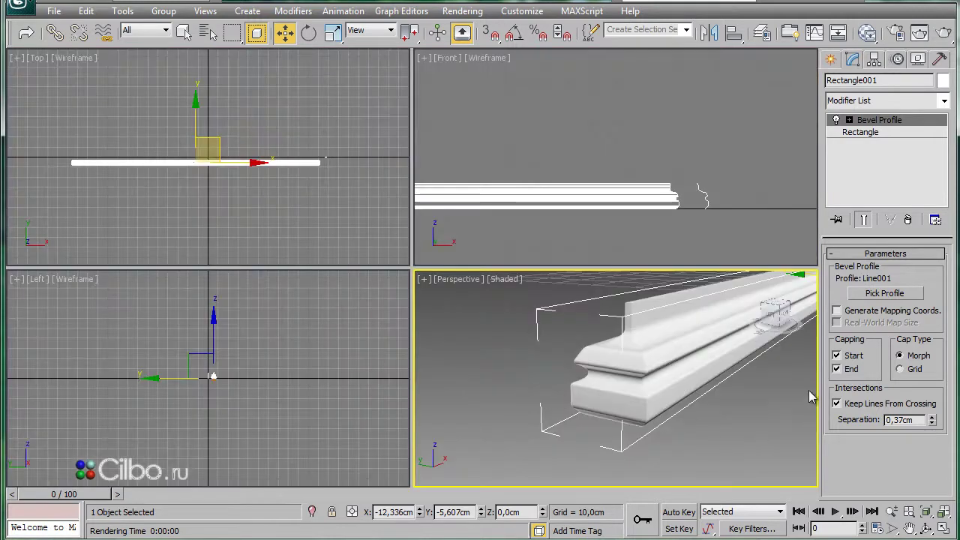